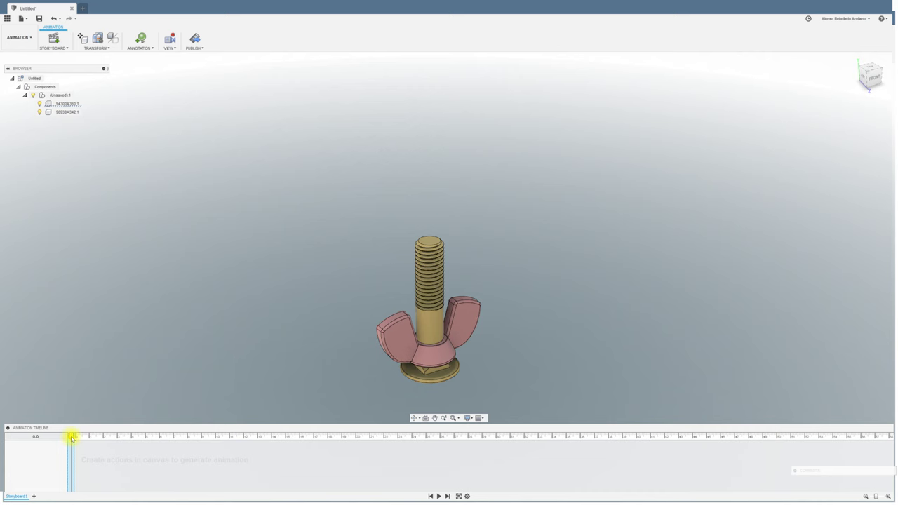
# Set the playhead to 3.1 s and zoom the camera so a View action covers the first 3 seconds.
pyautogui.moveTo(71, 438); pyautogui.dragTo(120, 439)
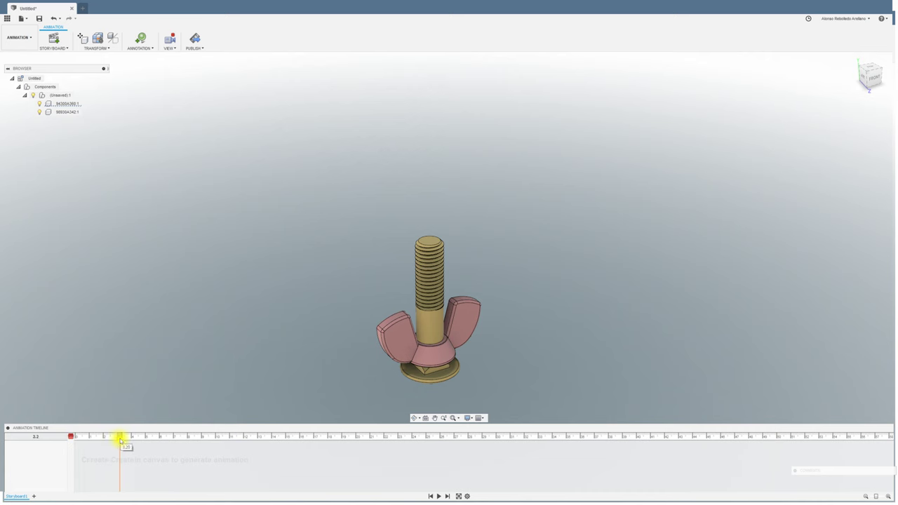
pyautogui.moveTo(120, 439); pyautogui.dragTo(118, 438)
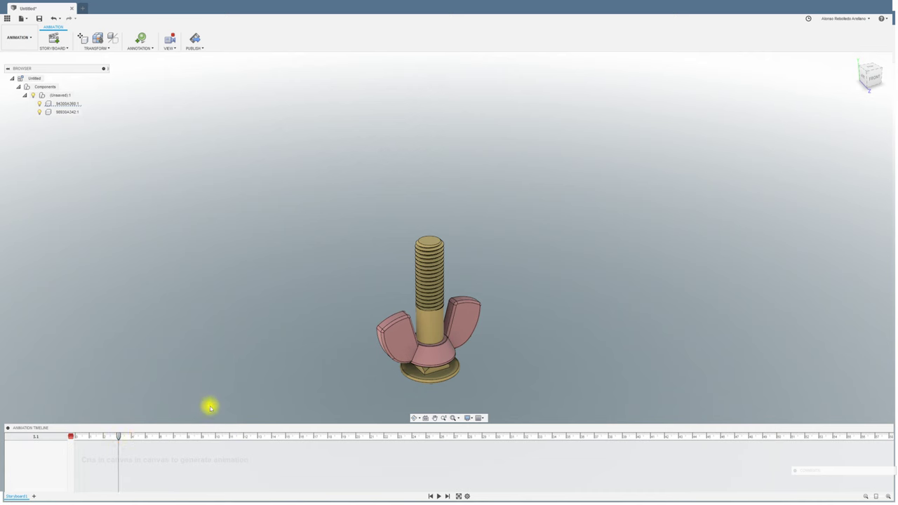
pyautogui.scroll(1, 210, 407)
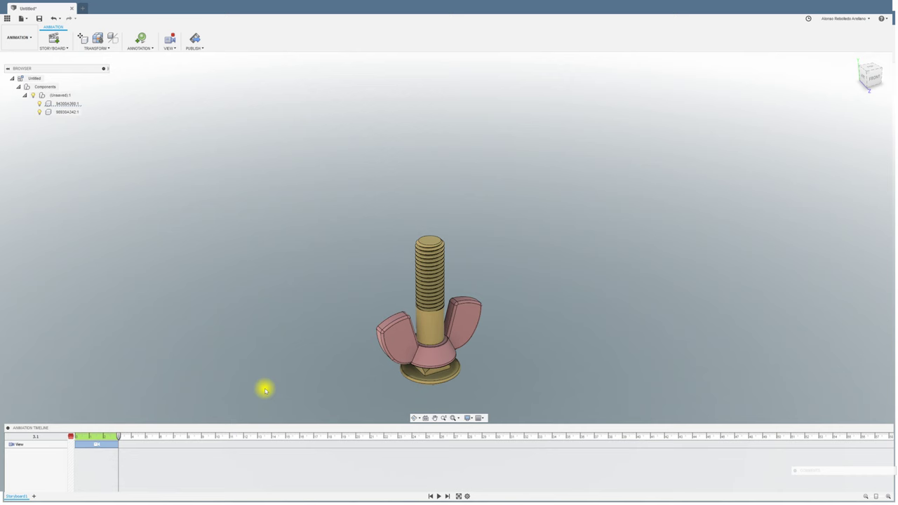
# Move the wing nut 100 mm up in Y with the trail line visible, then preview the motion.
pyautogui.press('m')
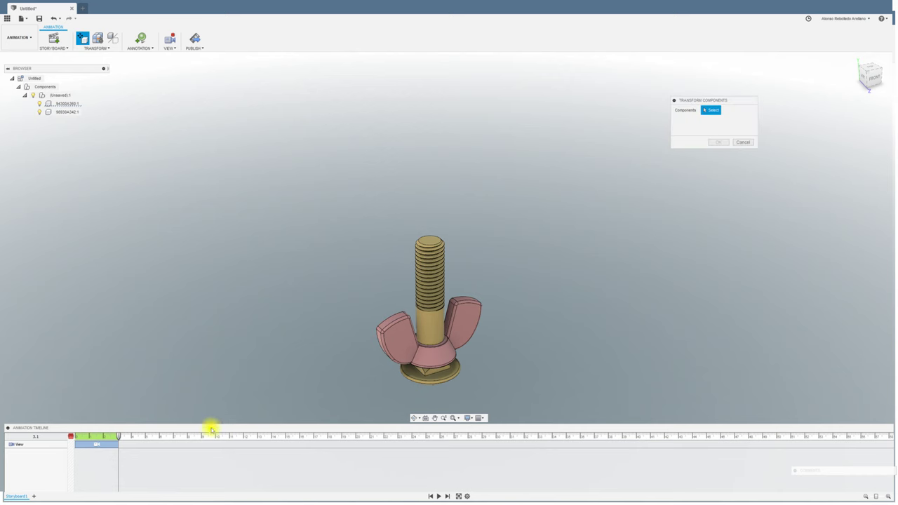
pyautogui.click(467, 316)
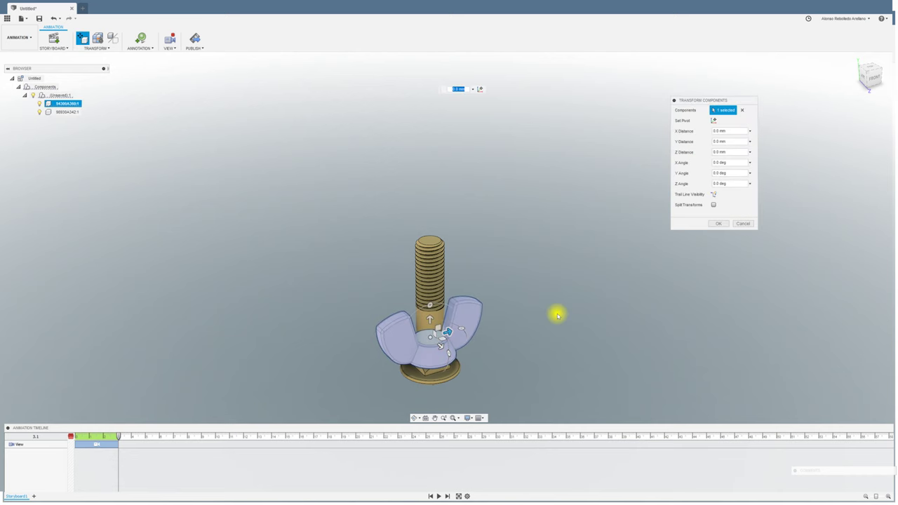
pyautogui.click(730, 142)
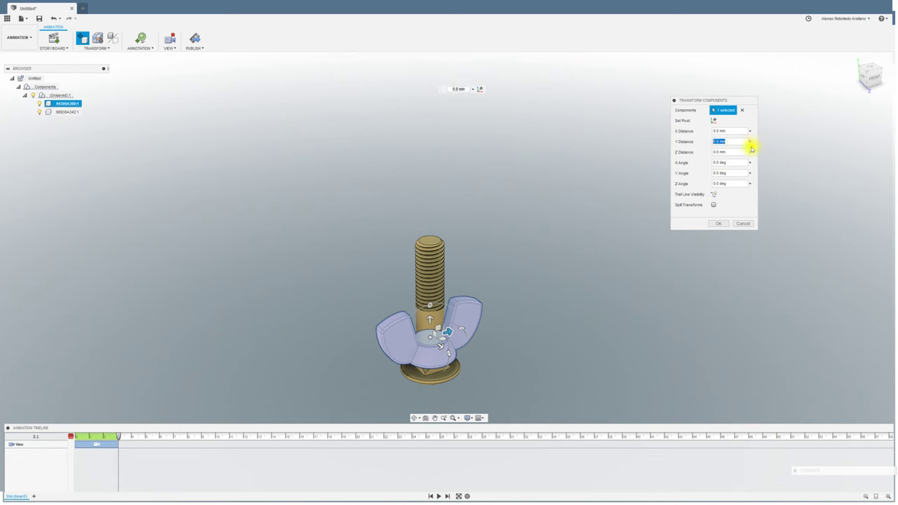
pyautogui.write('50')
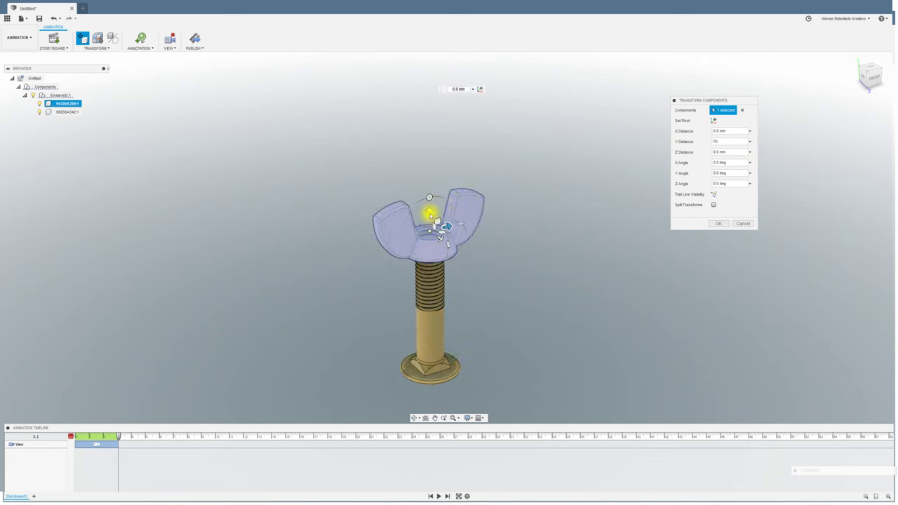
pyautogui.moveTo(732, 141); pyautogui.dragTo(694, 139)
pyautogui.write('100')
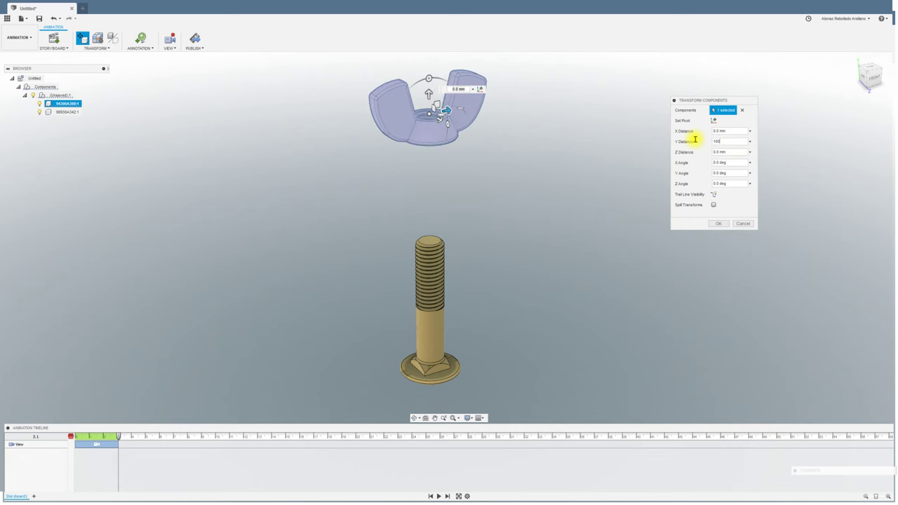
pyautogui.click(714, 195)
pyautogui.click(718, 223)
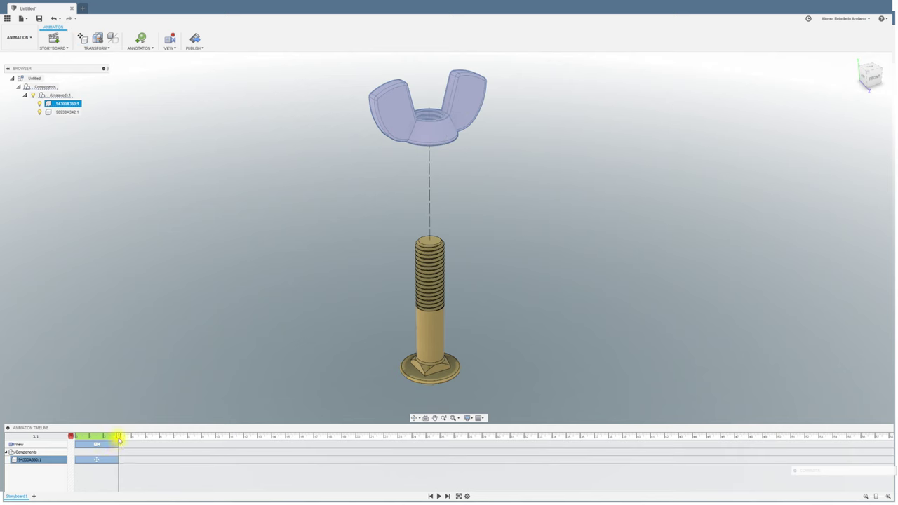
pyautogui.moveTo(119, 438); pyautogui.dragTo(70, 438)
pyautogui.click(437, 496)
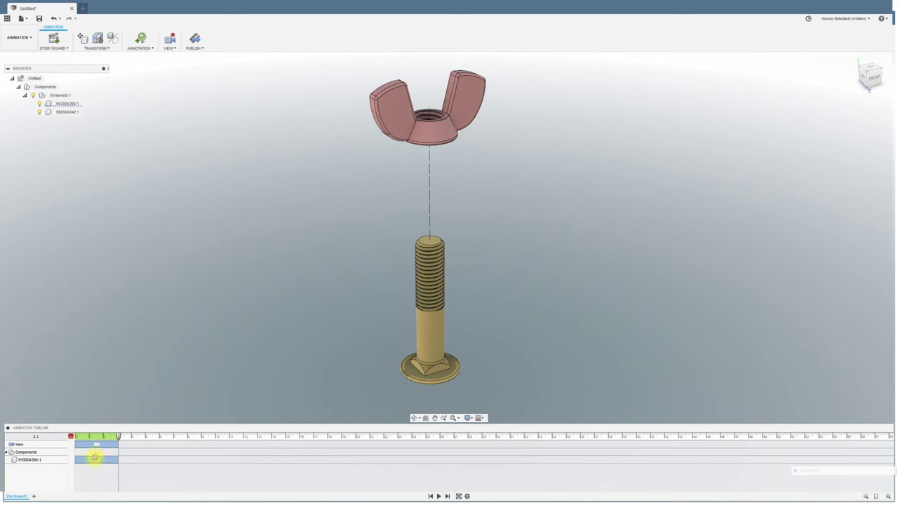
# Add a 360° Y-angle rotation to the wing nut, running alongside its upward move from time 0.
pyautogui.moveTo(92, 458); pyautogui.dragTo(138, 459)
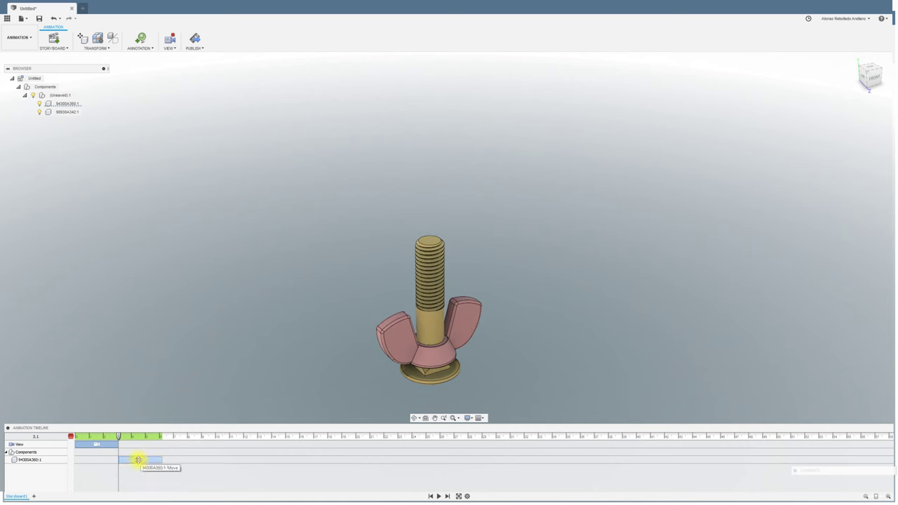
pyautogui.rightClick(138, 459)
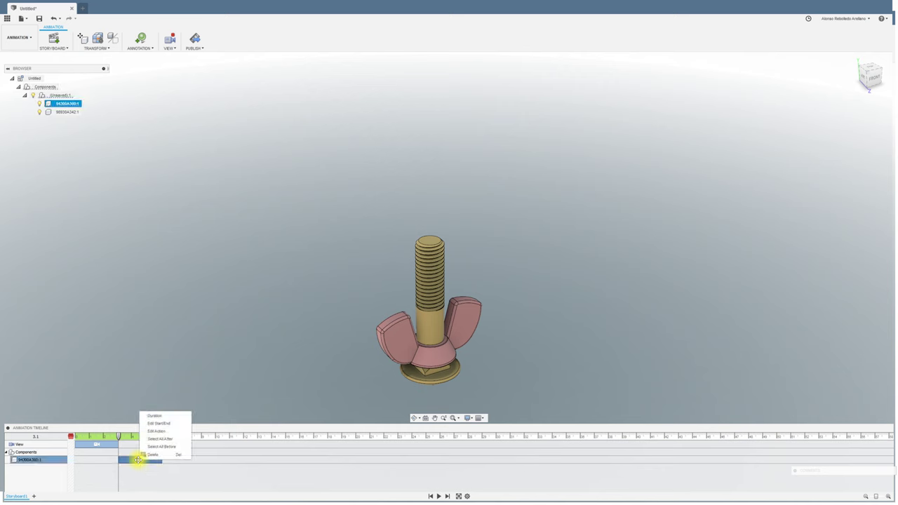
pyautogui.click(209, 399)
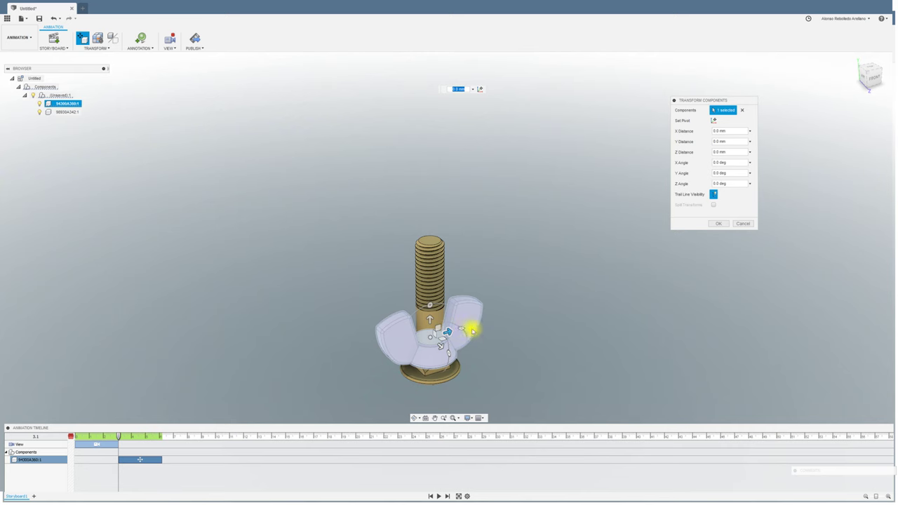
pyautogui.click(726, 173)
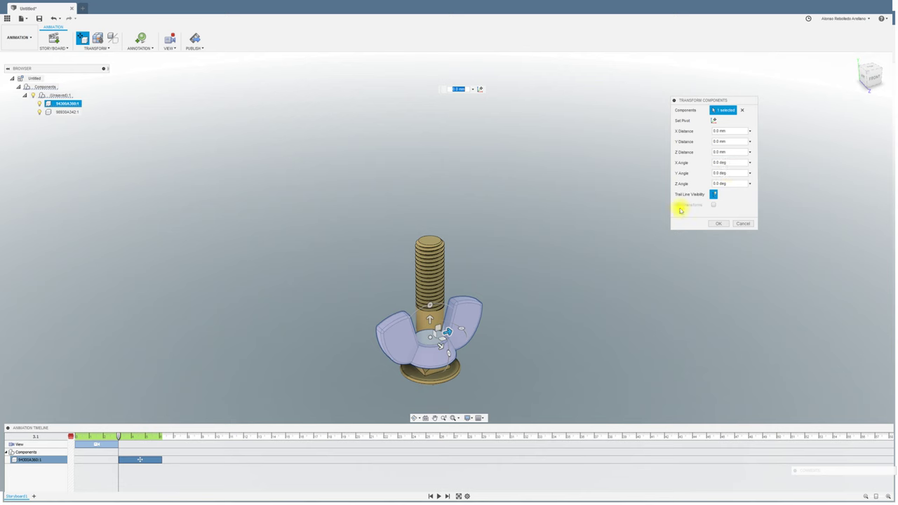
pyautogui.click(732, 173)
pyautogui.write('360')
pyautogui.press('Return')
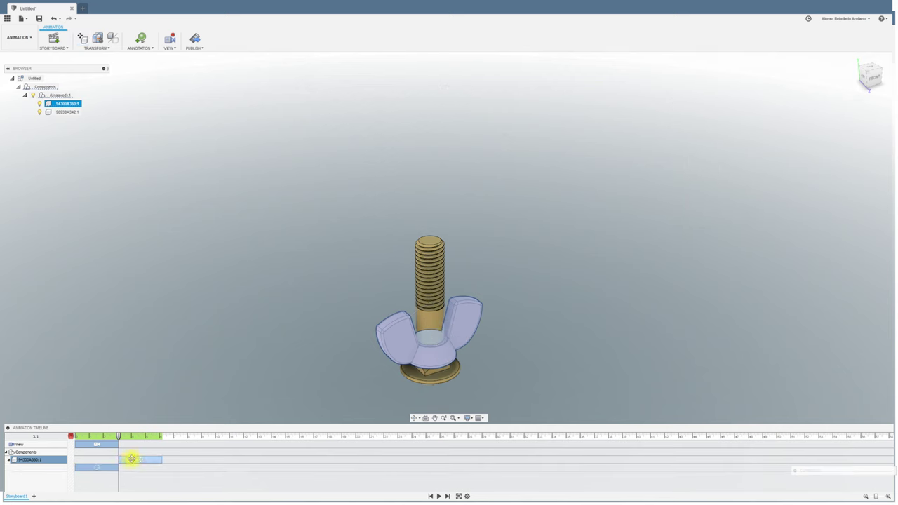
pyautogui.moveTo(131, 458)
pyautogui.mouseDown()
pyautogui.moveTo(87, 459)
pyautogui.moveTo(74, 437)
pyautogui.mouseUp()
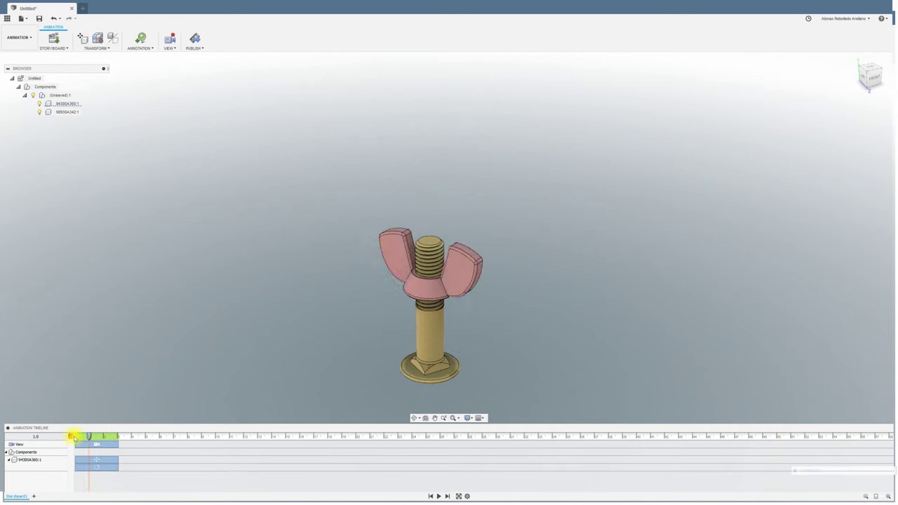
# Play the animation, change the rotation's Y angle from 360 deg to 360*3, and rewind to the start.
pyautogui.click(439, 496)
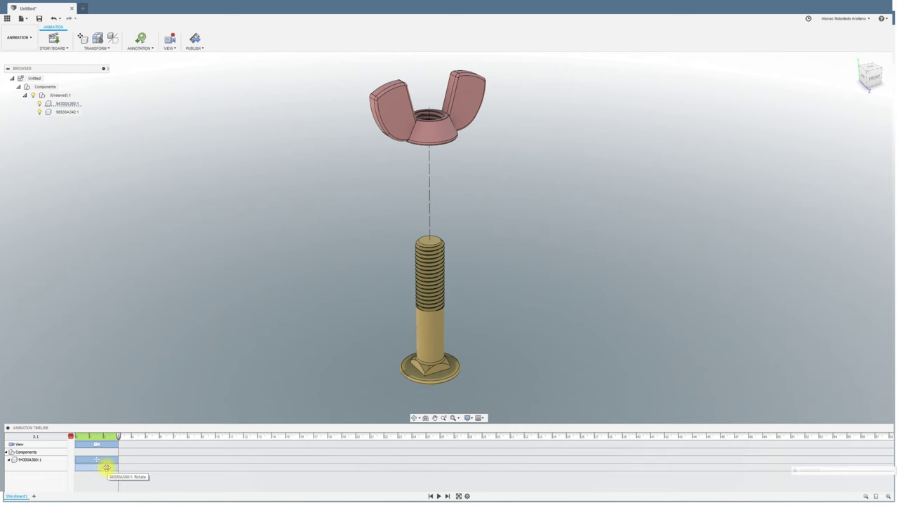
pyautogui.click(106, 467)
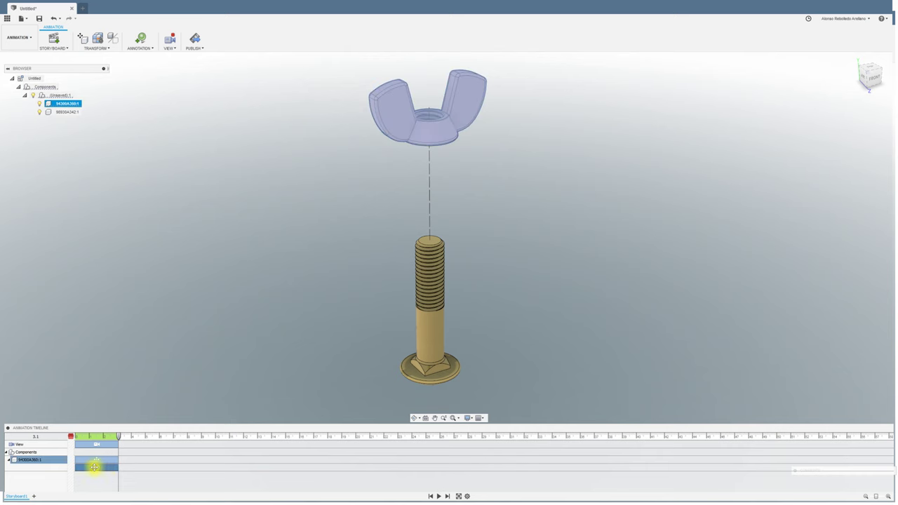
pyautogui.rightClick(101, 467)
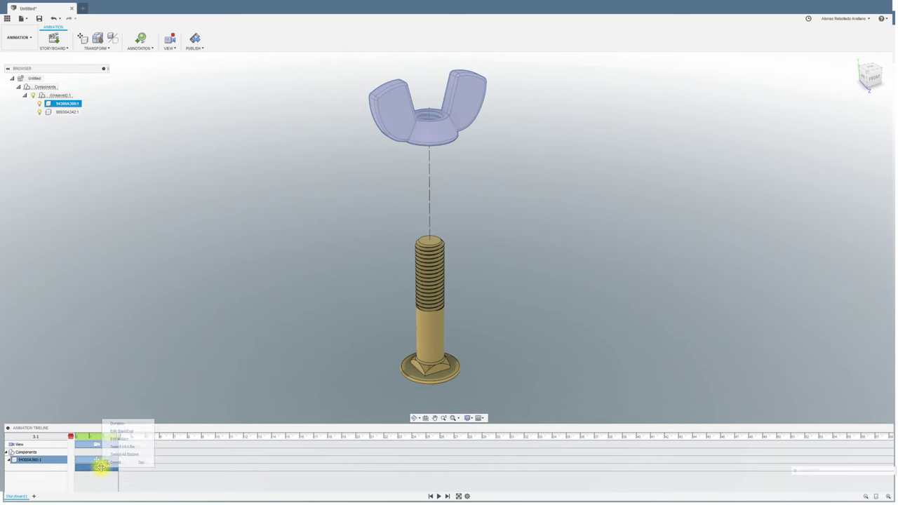
pyautogui.click(139, 439)
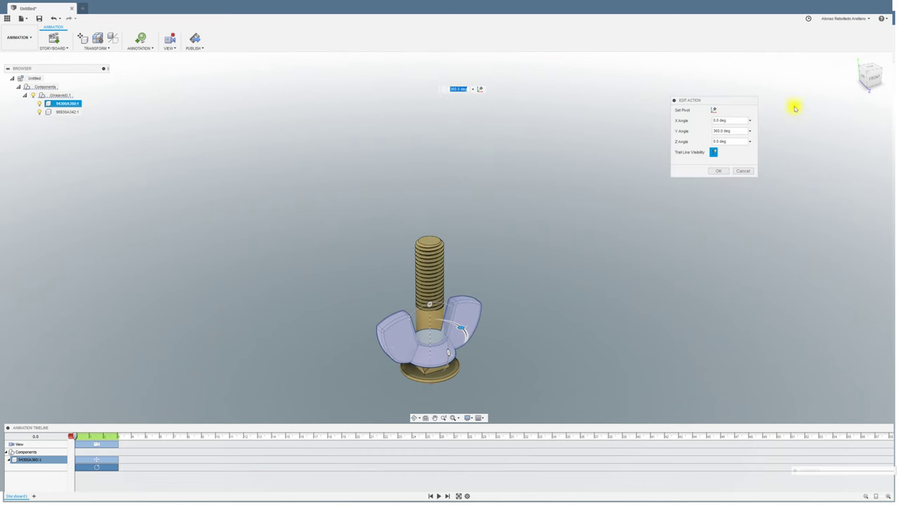
pyautogui.moveTo(735, 131); pyautogui.dragTo(693, 132)
pyautogui.write('360*3')
pyautogui.press('Return')
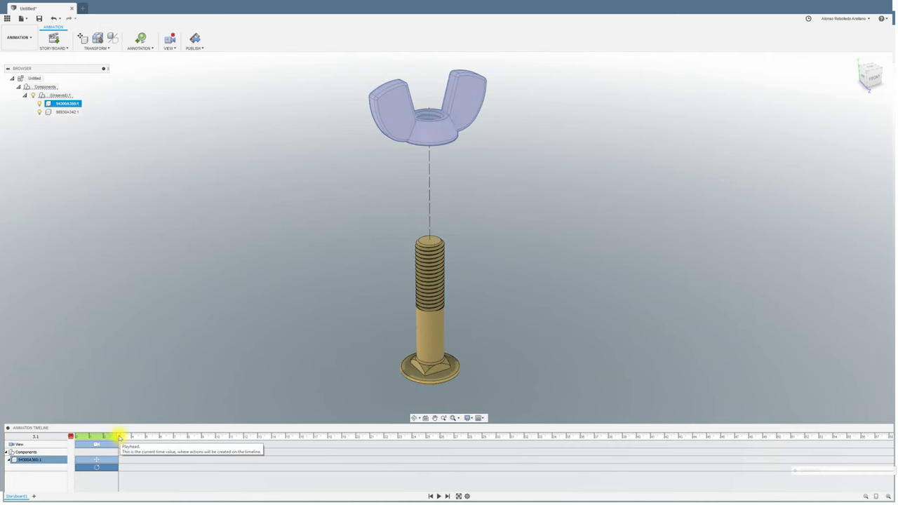
pyautogui.moveTo(119, 437); pyautogui.dragTo(74, 439)
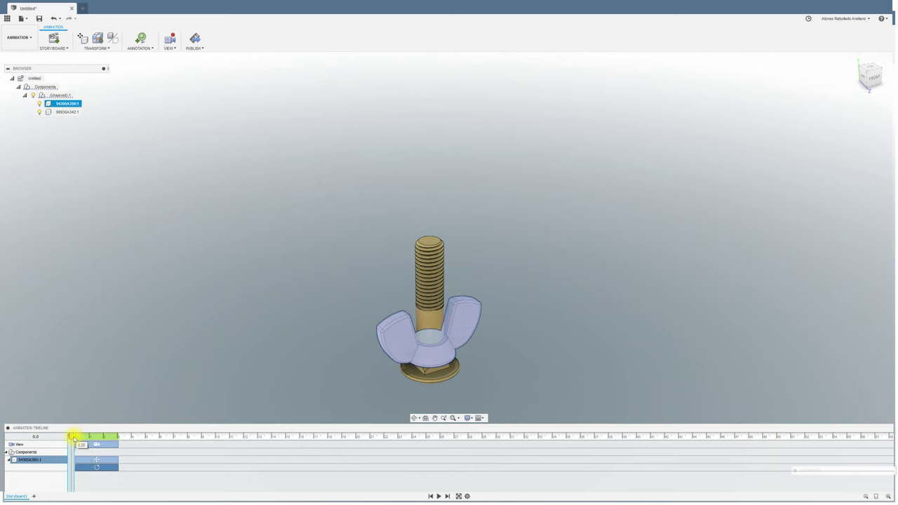
pyautogui.click(437, 497)
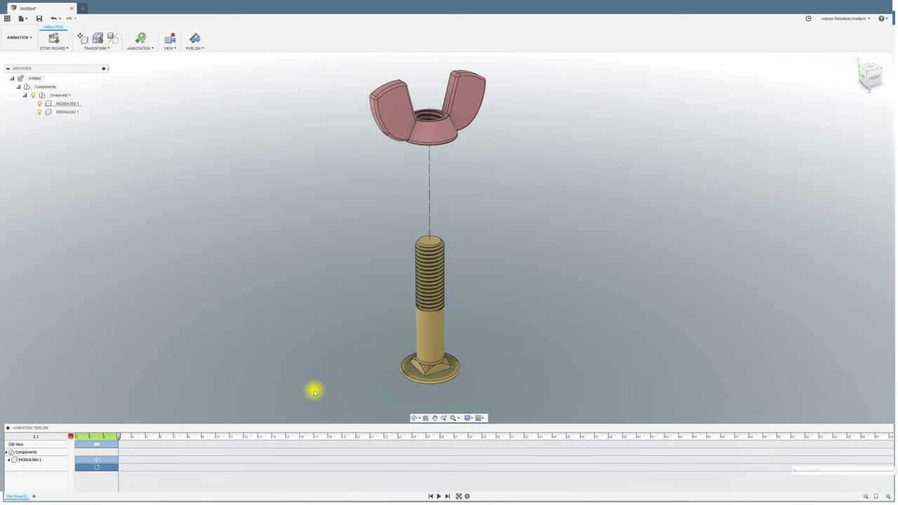
pyautogui.rightClick(105, 467)
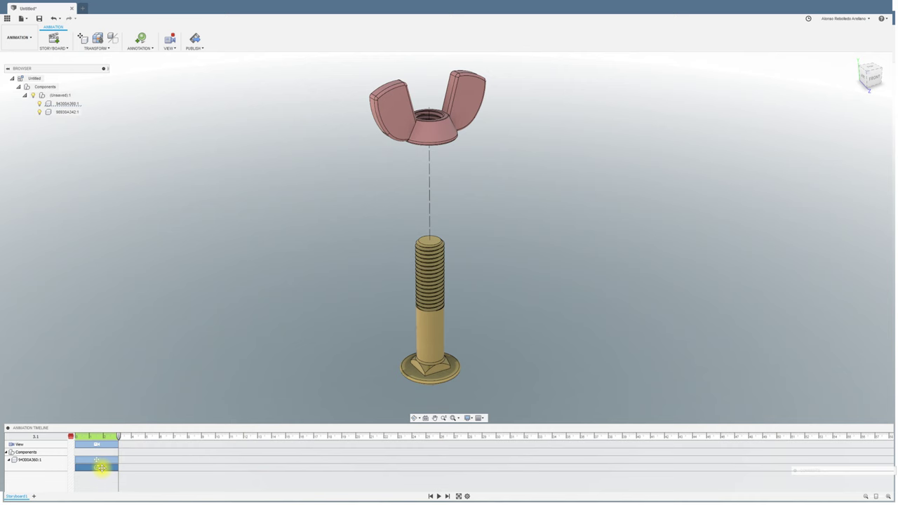
# Change the rotation's Y angle from 1080 deg to 1080*5, then rewind and replay the animation.
pyautogui.click(99, 468)
pyautogui.rightClick(99, 468)
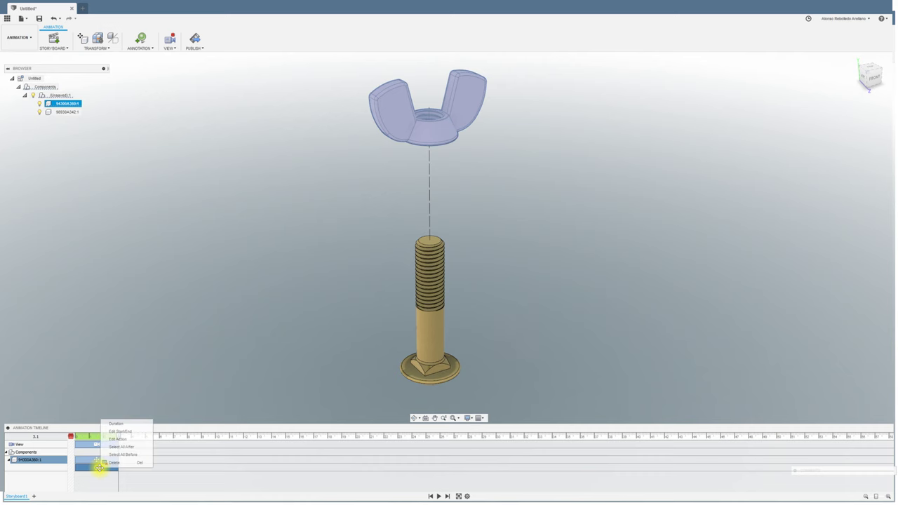
pyautogui.click(134, 440)
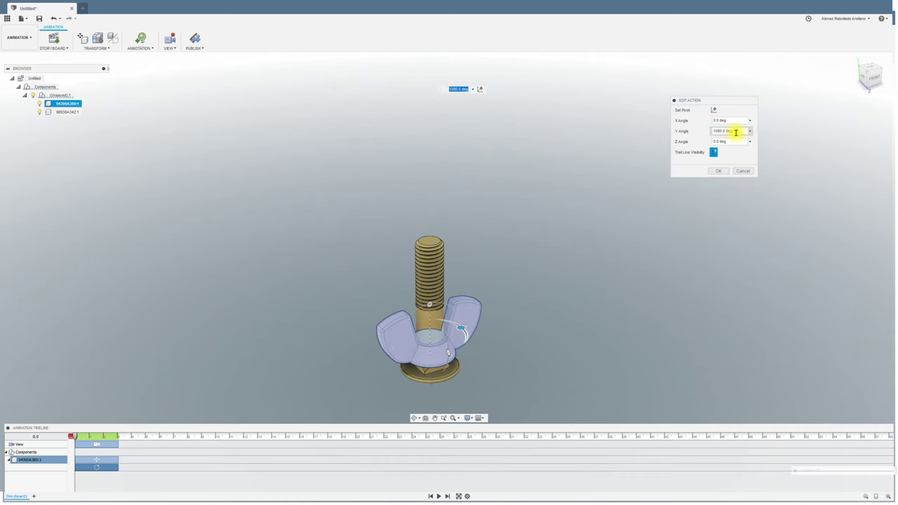
pyautogui.moveTo(736, 131); pyautogui.dragTo(686, 131)
pyautogui.write('5')
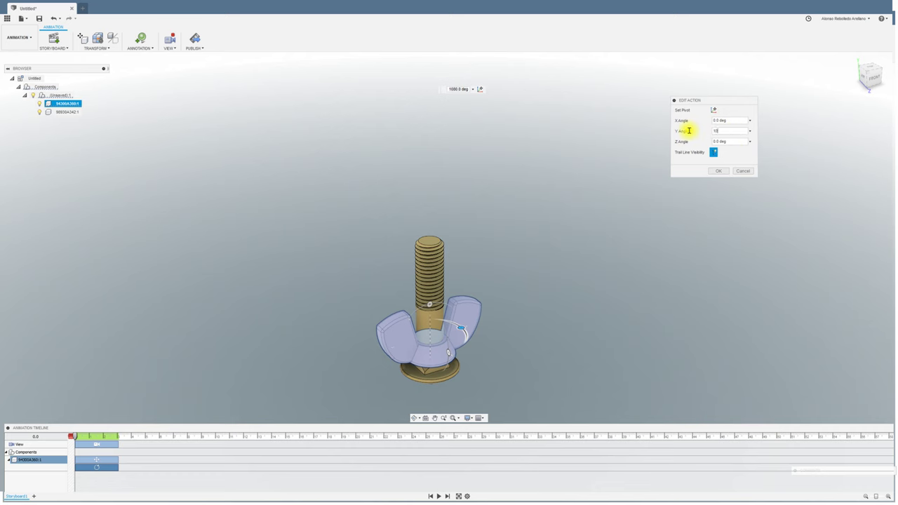
pyautogui.write('80*5')
pyautogui.press('Return')
pyautogui.click(431, 496)
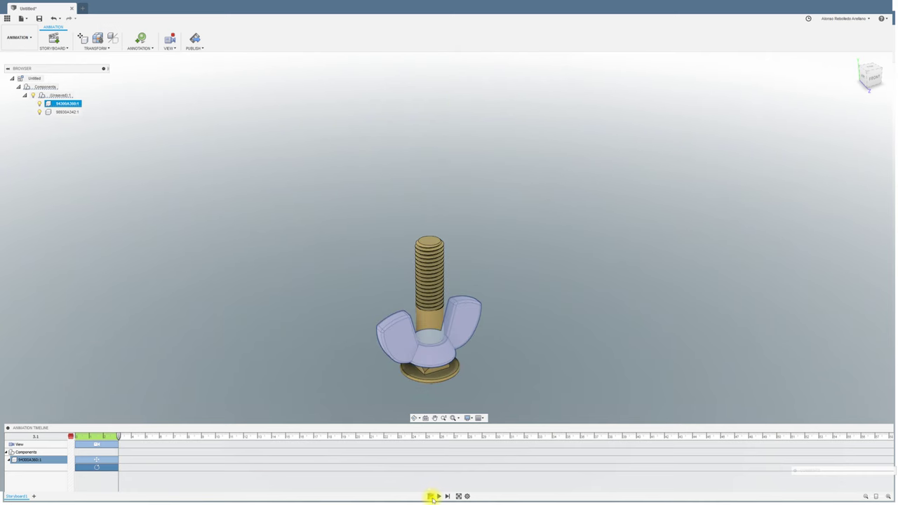
pyautogui.click(439, 496)
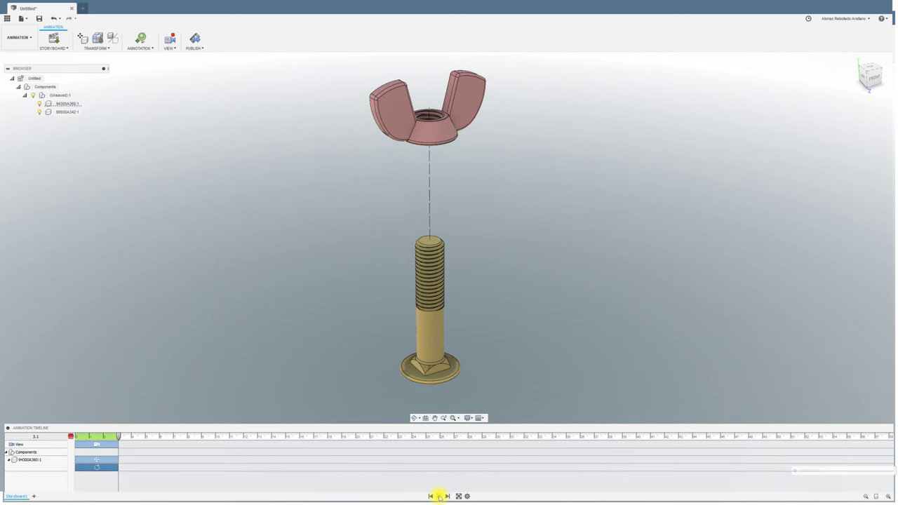
# Change the rotation's Y angle from 5400 deg to 360*5, then rewind and replay the animation.
pyautogui.rightClick(102, 467)
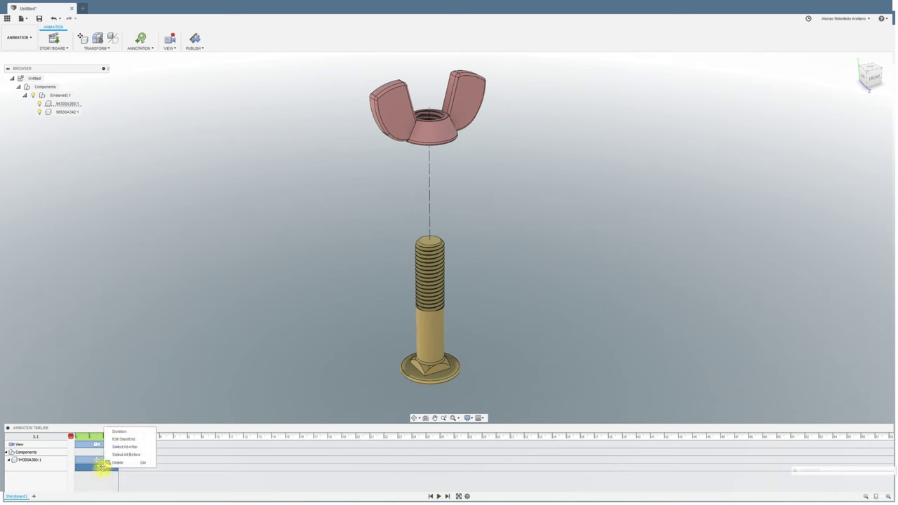
pyautogui.click(140, 412)
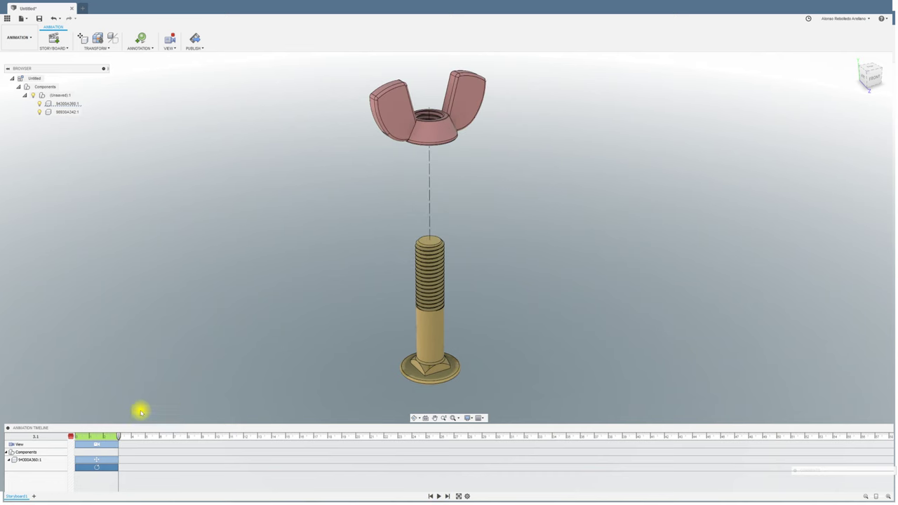
pyautogui.click(97, 467)
pyautogui.rightClick(97, 468)
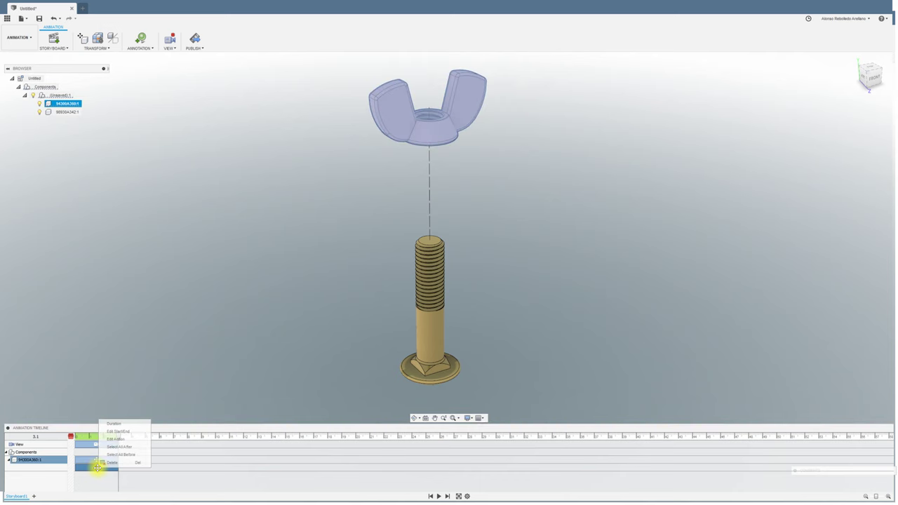
pyautogui.click(115, 438)
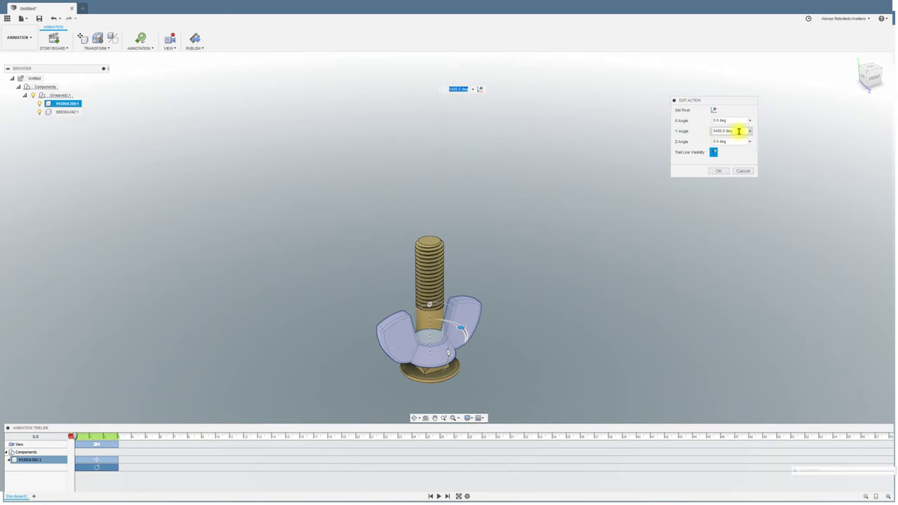
pyautogui.click(738, 131)
pyautogui.write('360*5')
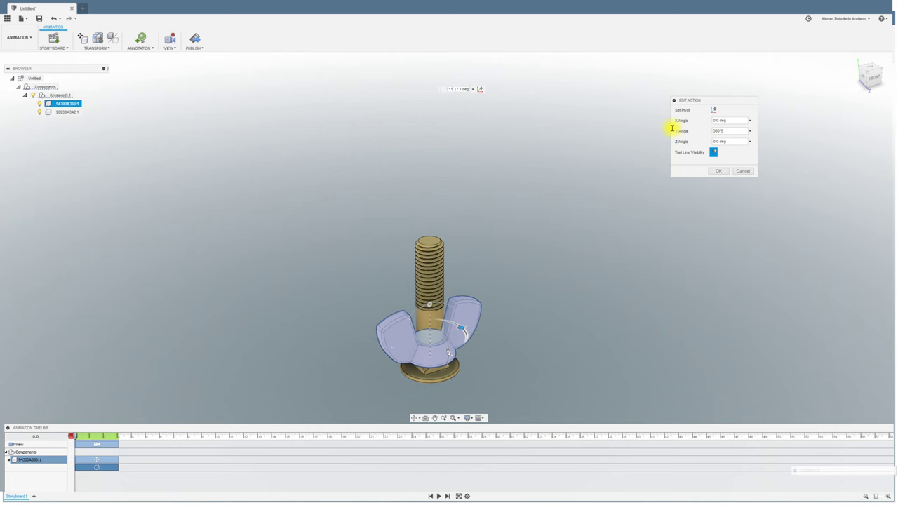
pyautogui.press('Return')
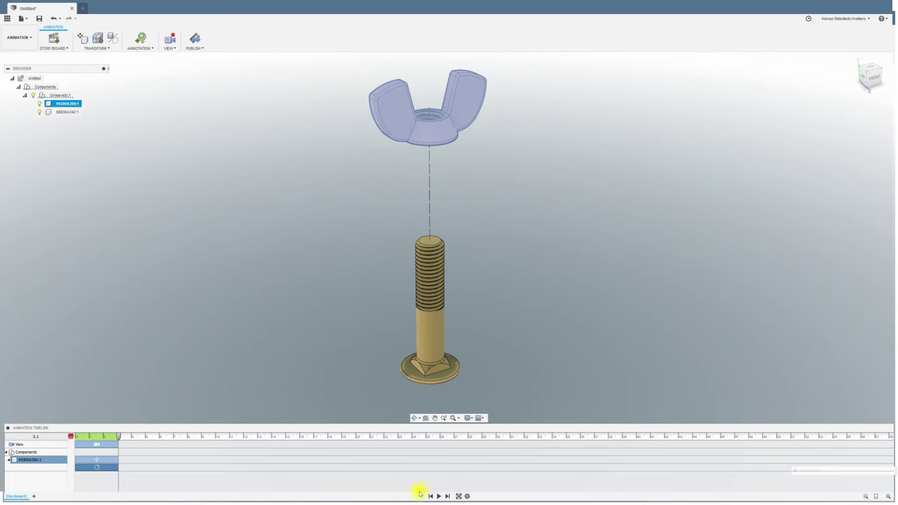
pyautogui.click(429, 496)
pyautogui.click(439, 496)
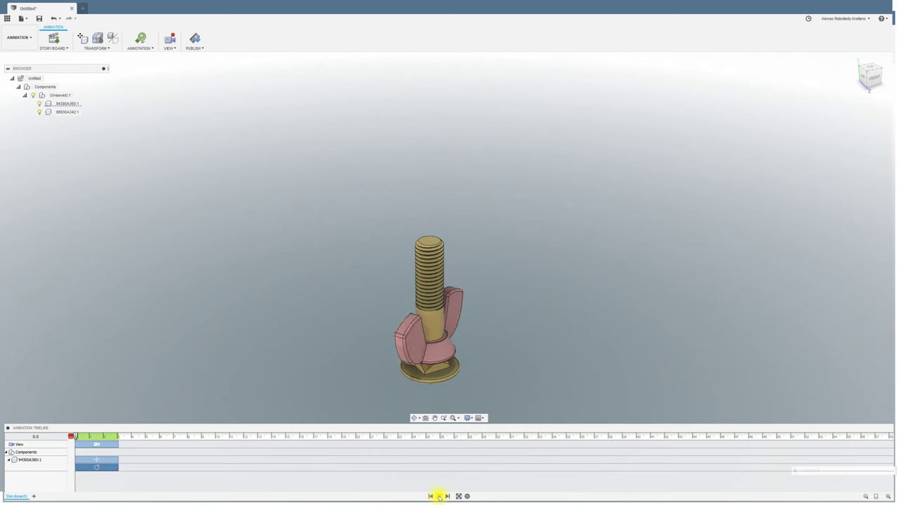